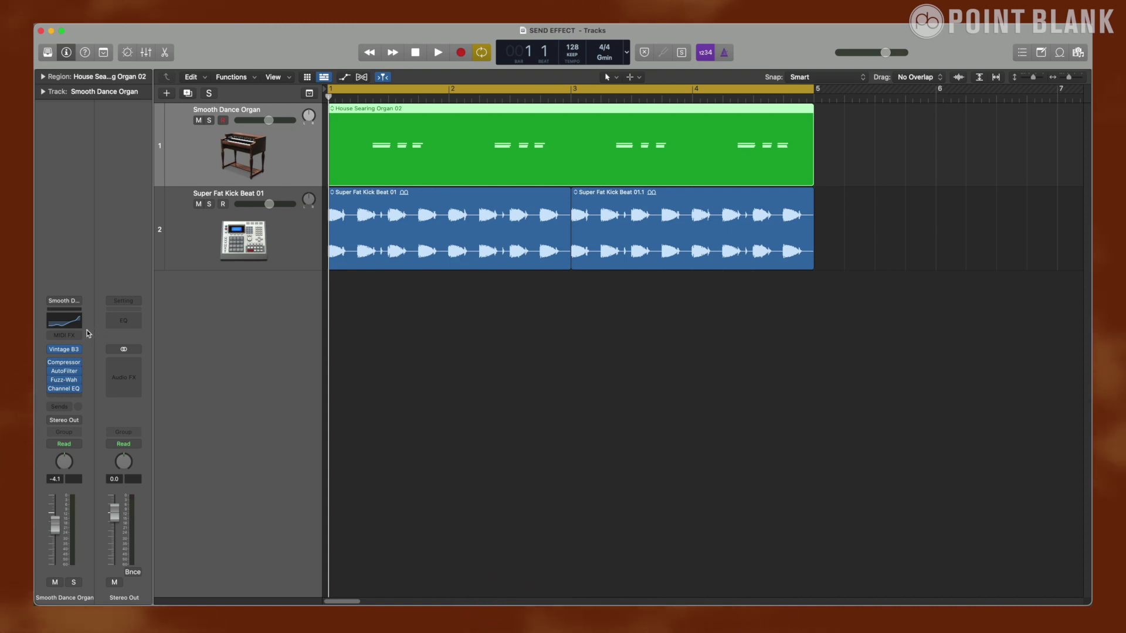
Add a send to Bus 1 on the Smooth Dance Organ track and select the resulting aux channel in the mixer.
click(88, 339)
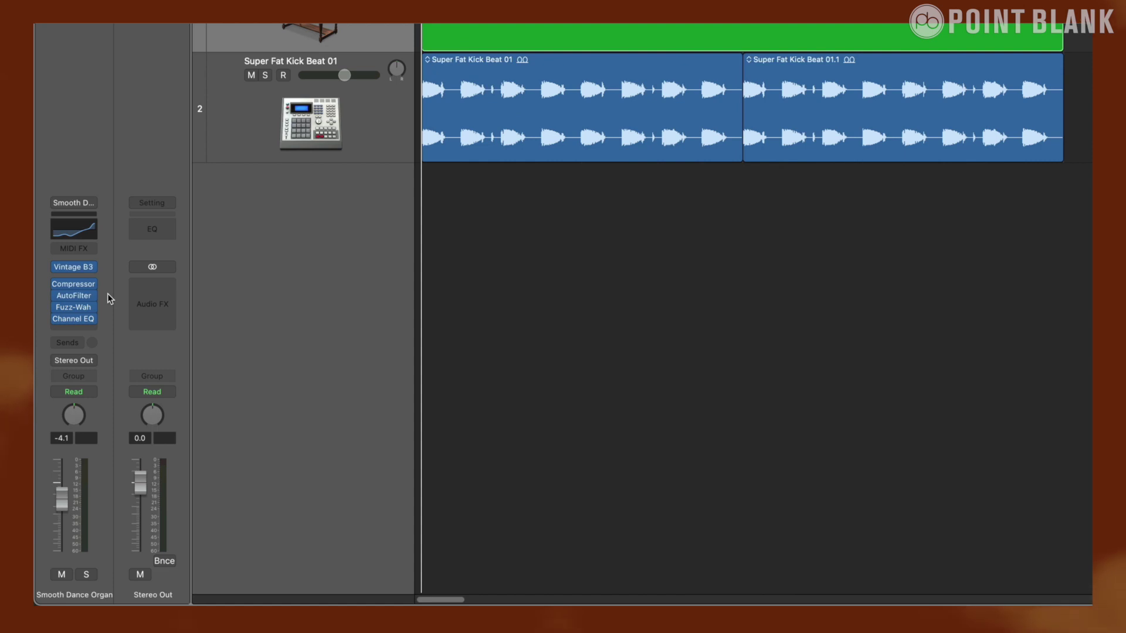
click(73, 345)
mouse_move(80, 368)
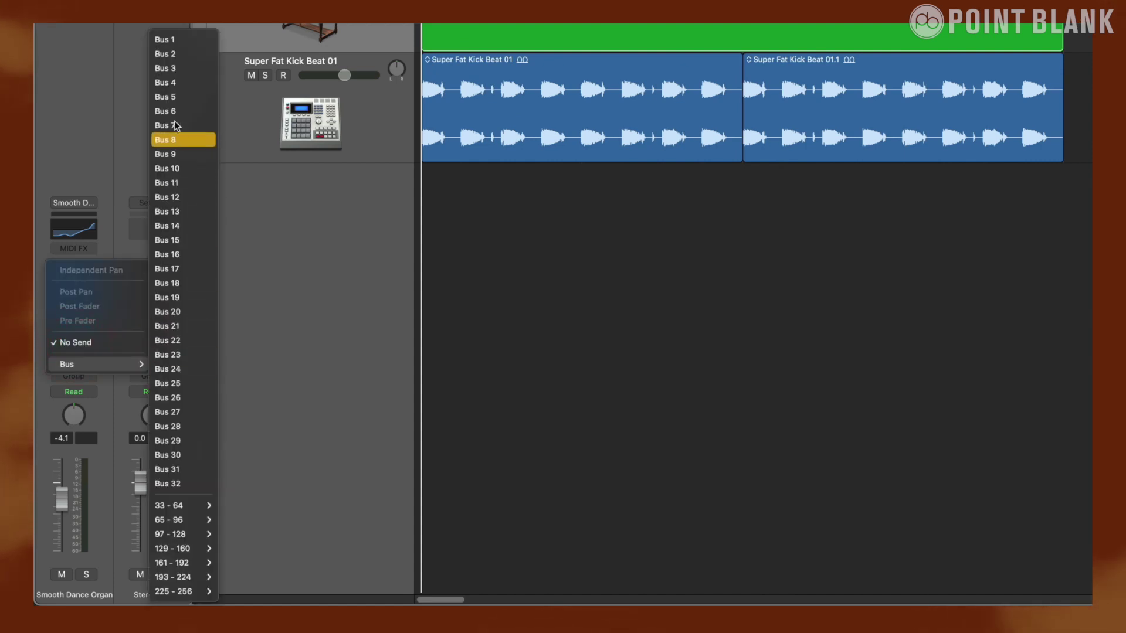
click(186, 38)
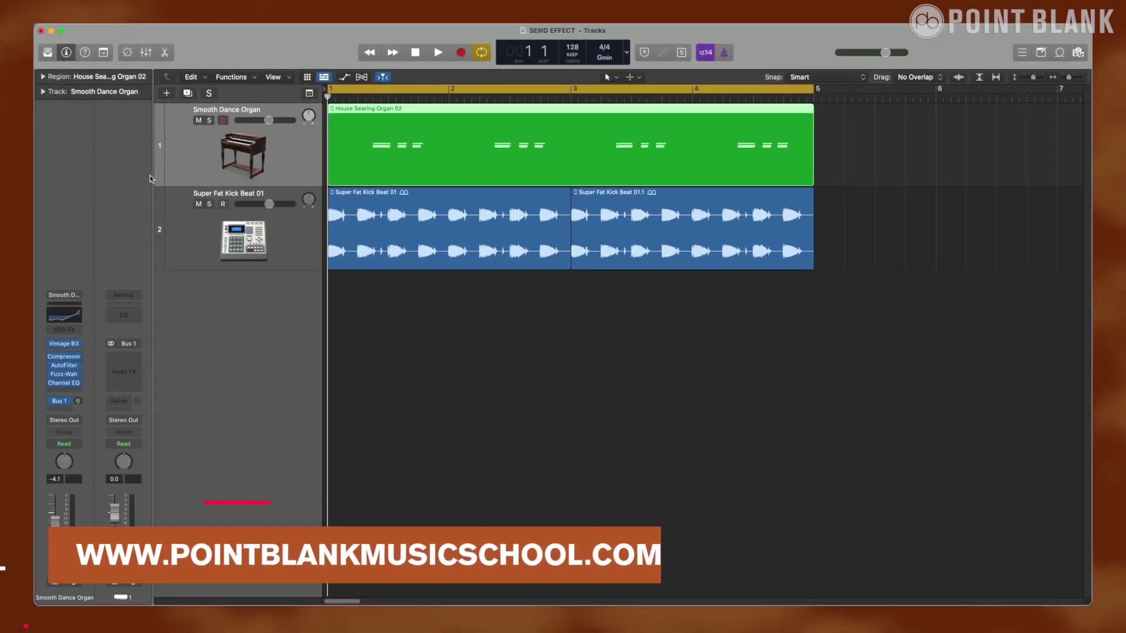
key(x)
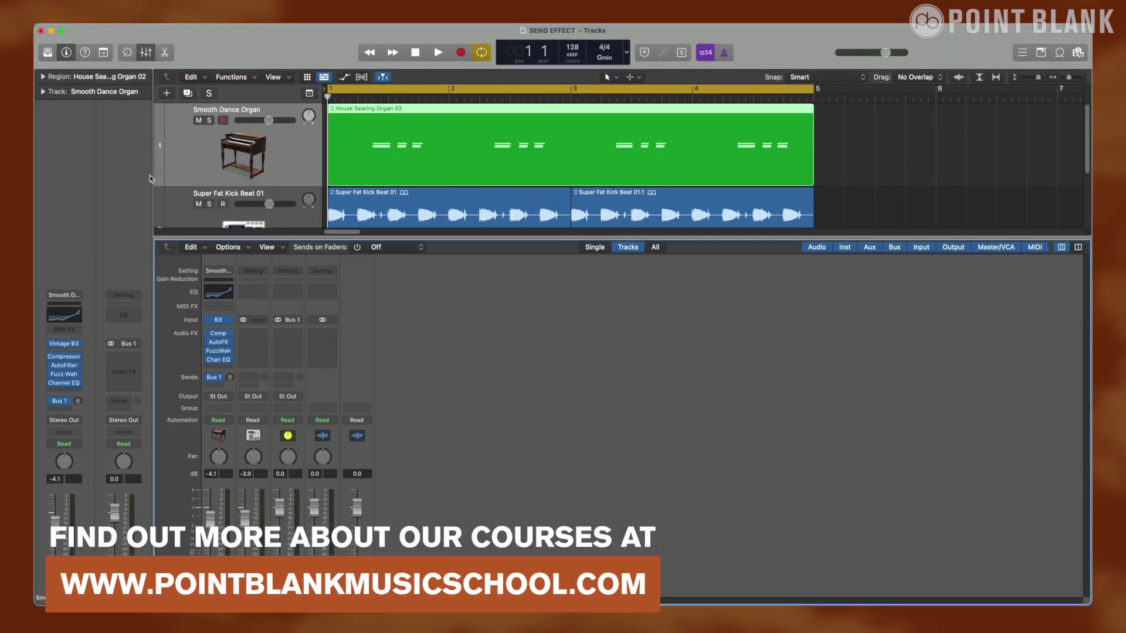
click(293, 307)
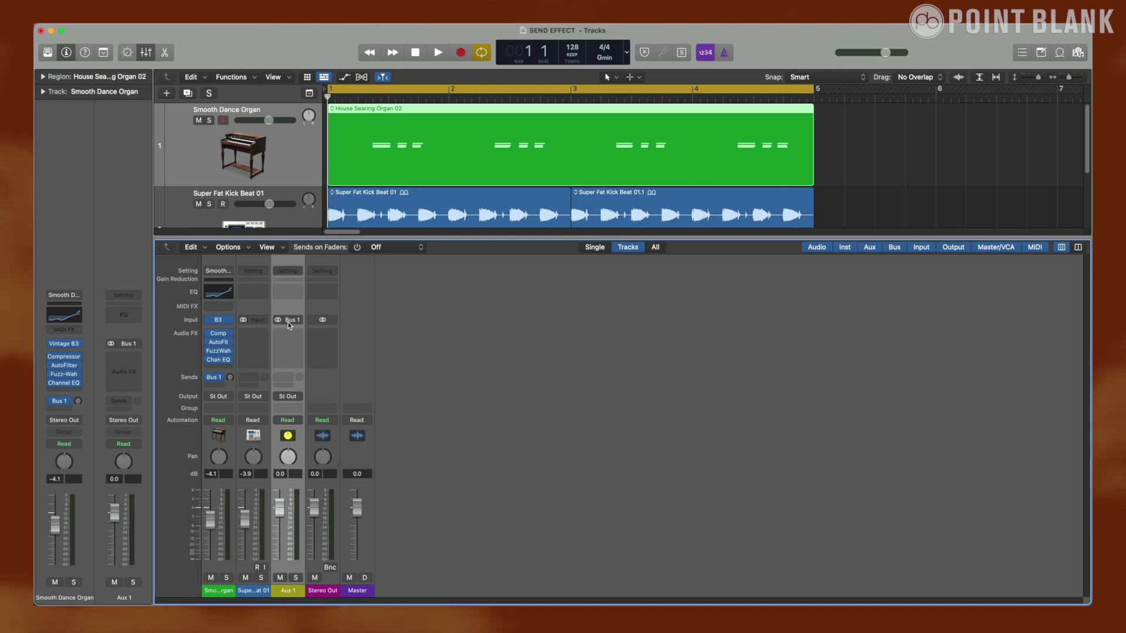
Solo the Smooth Dance Organ track and raise its Bus 1 send level during playback.
key(s)
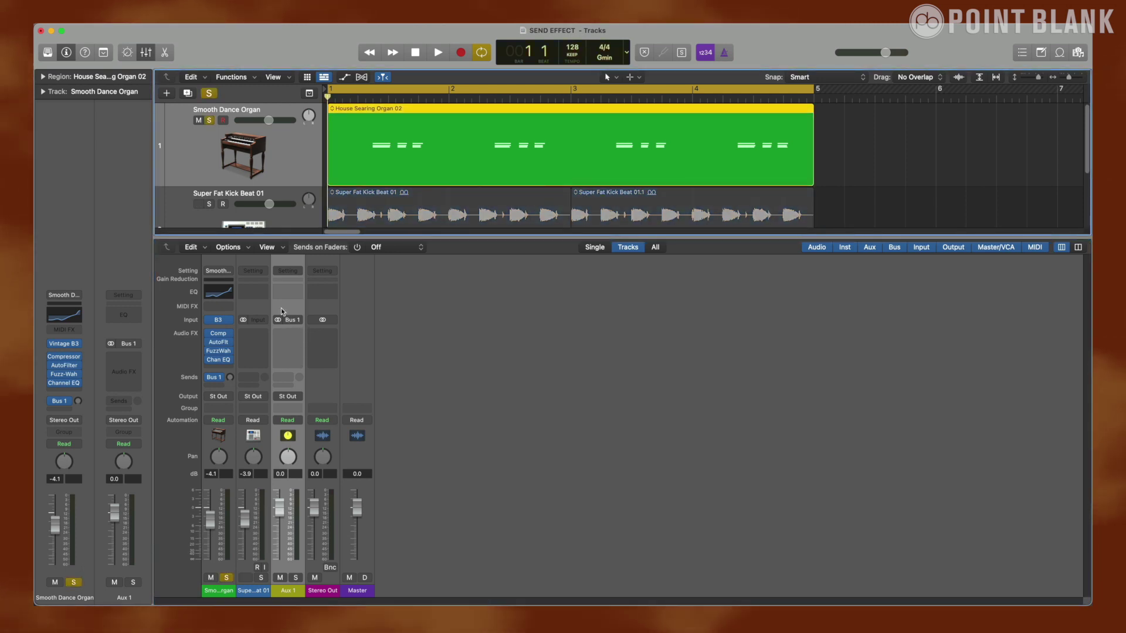
key(space)
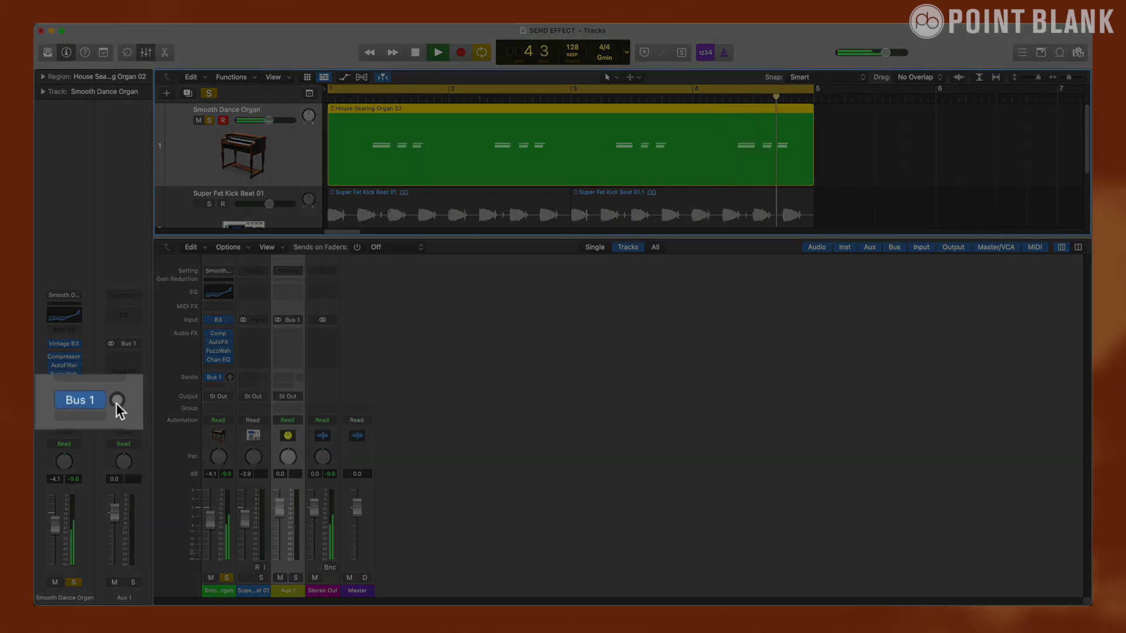
drag(230, 377, 230, 352)
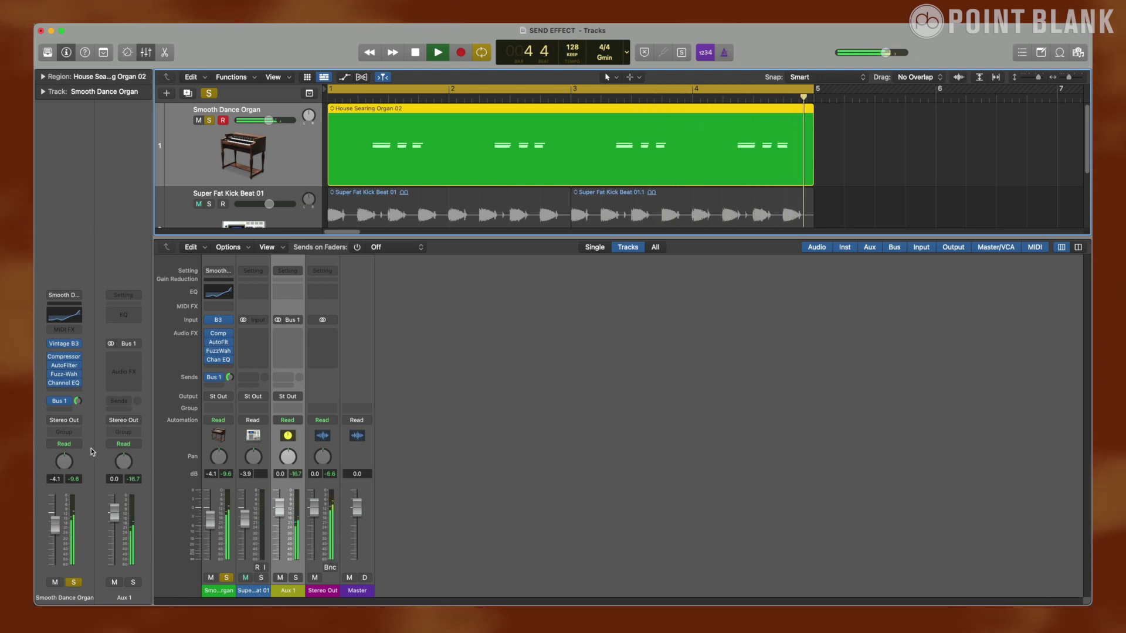
key(space)
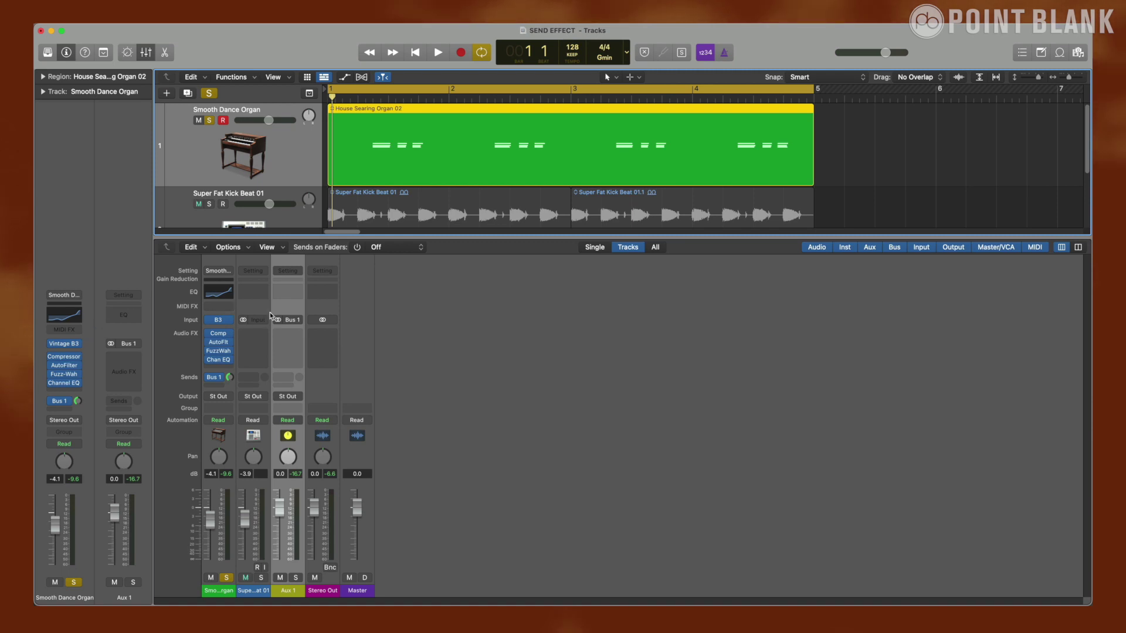
Insert a stereo Echo effect on the Aux 1 channel, keeping its Factory Default settings.
click(300, 335)
mouse_move(305, 360)
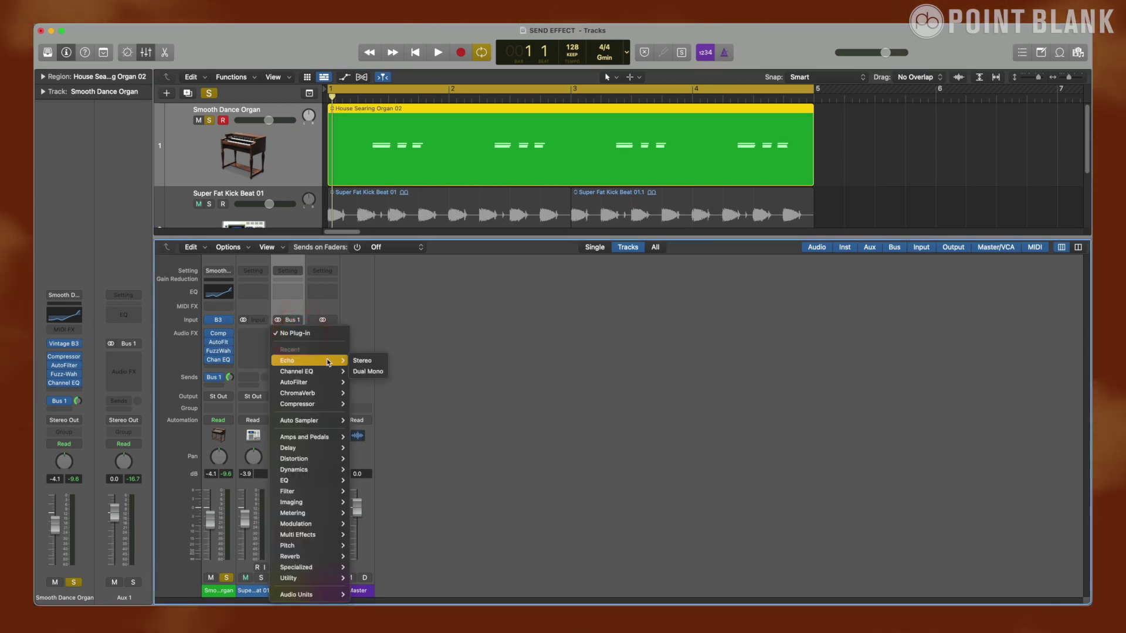
click(369, 361)
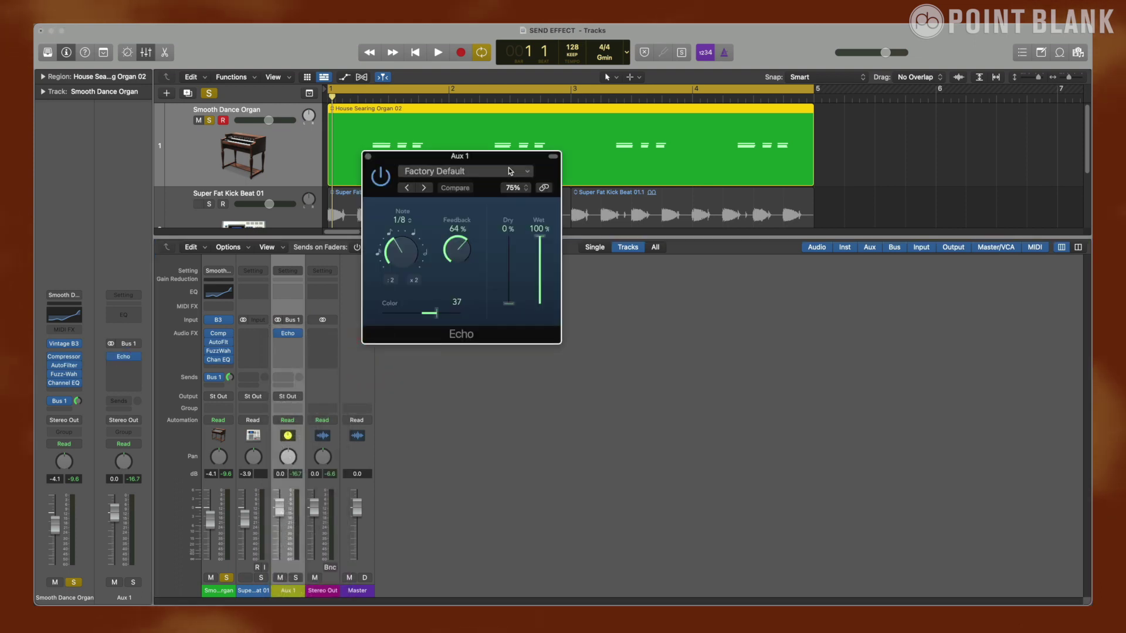
drag(495, 160, 492, 178)
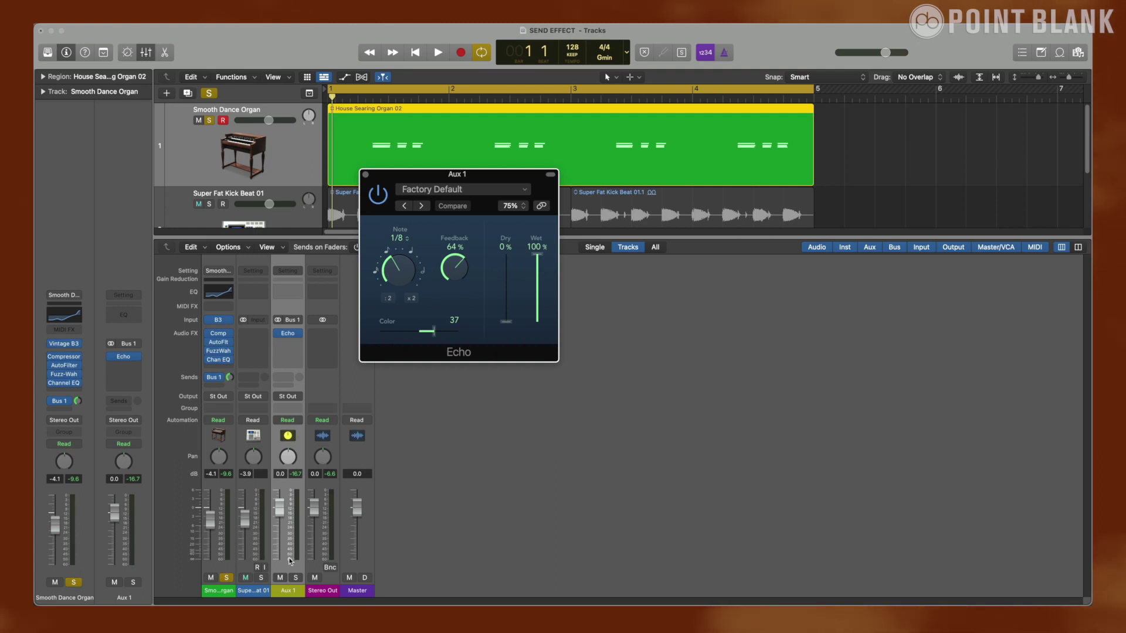
click(365, 174)
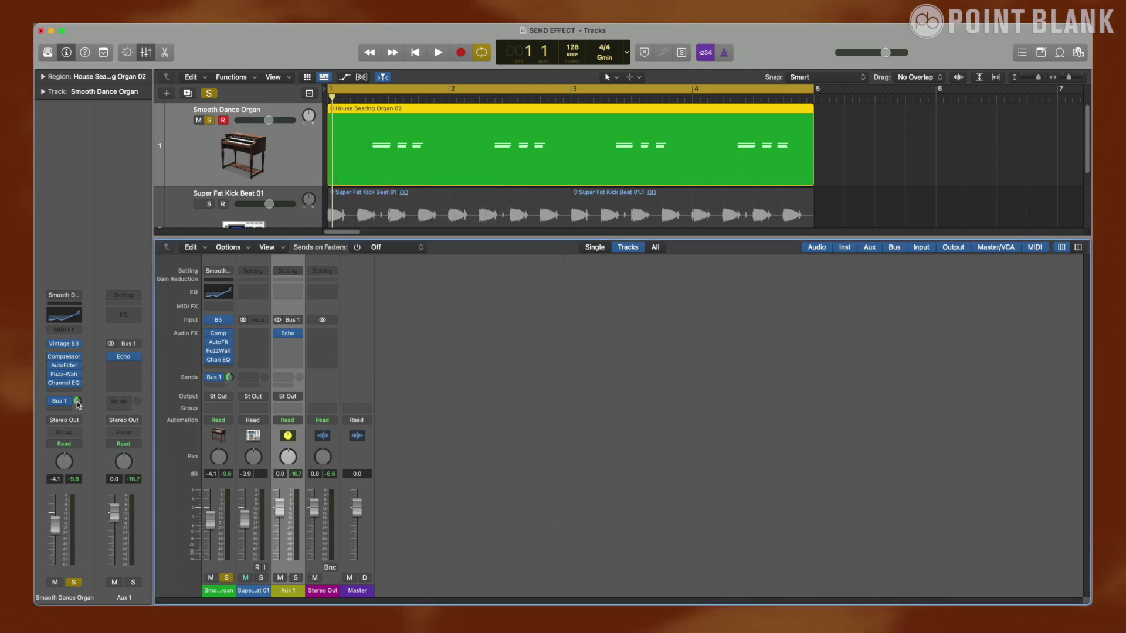
Lower the organ's Bus 1 send to its minimum and raise it again during playback to hear the echo.
mouse_move(77, 401)
mouse_down()
mouse_move(76, 417)
mouse_move(80, 403)
mouse_up()
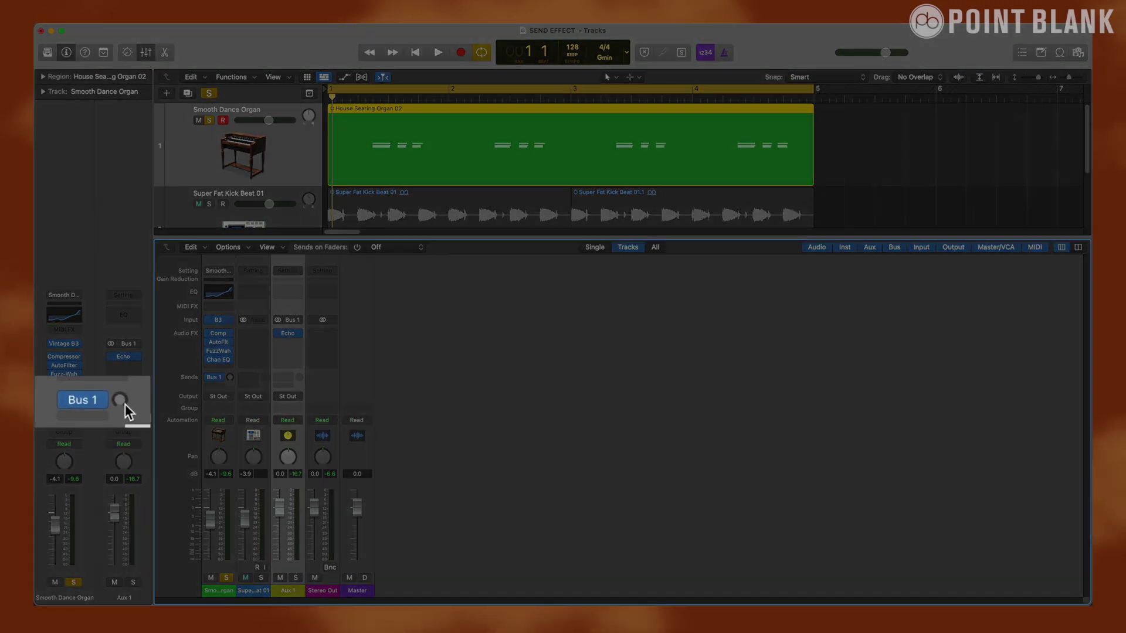
key(space)
drag(122, 403, 92, 350)
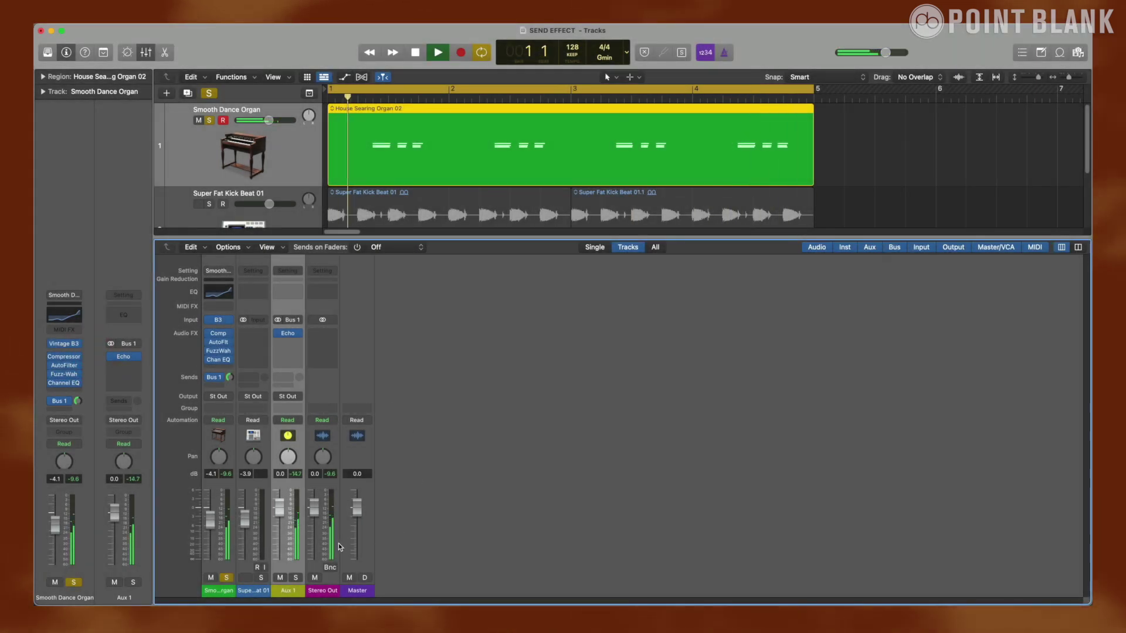
key(space)
Rename the Aux 1 channel as ECHO.
double_click(287, 591)
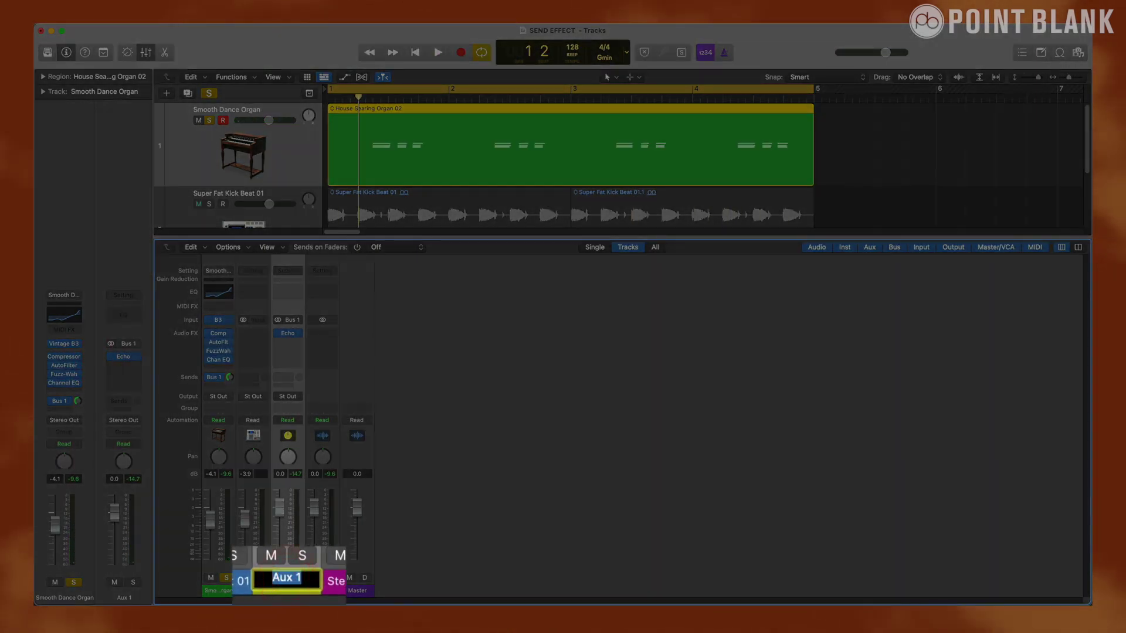
text(ECHO)
key(Return)
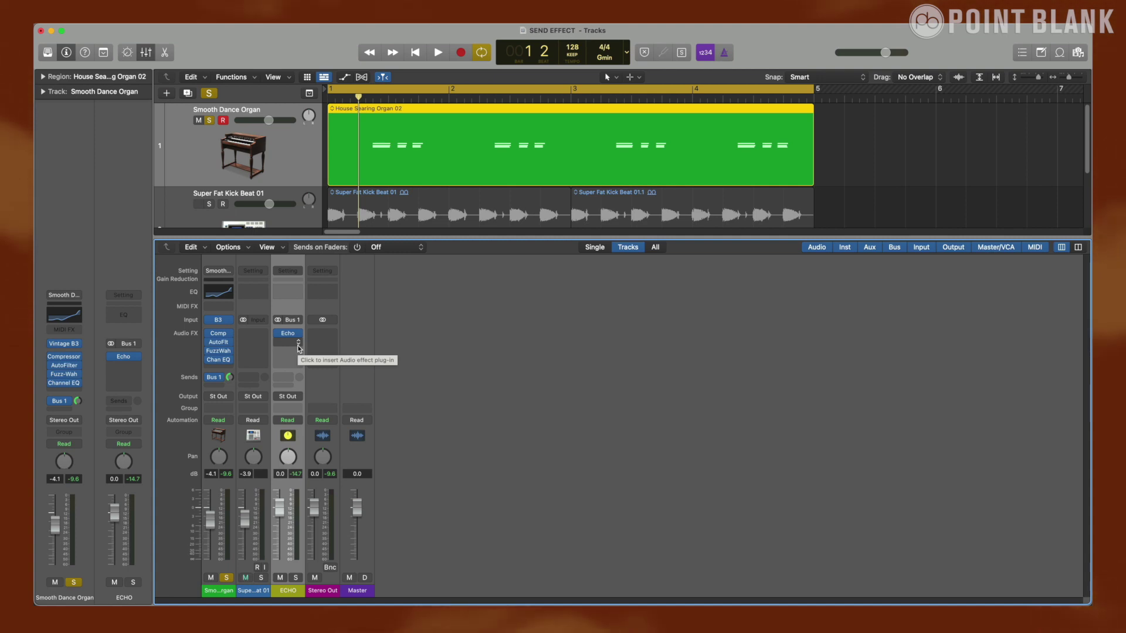
Solo the Super Fat Kick Beat 01 track and give it a Bus 1 → ECHO send, raising the send level during playback.
click(259, 307)
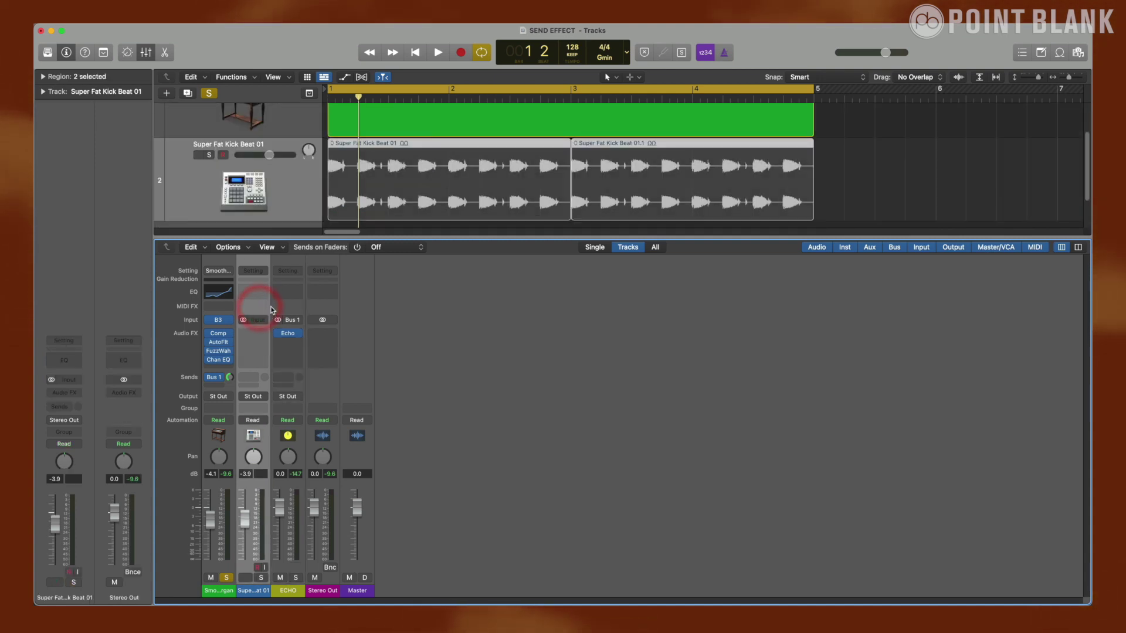
click(208, 155)
click(252, 379)
mouse_move(276, 393)
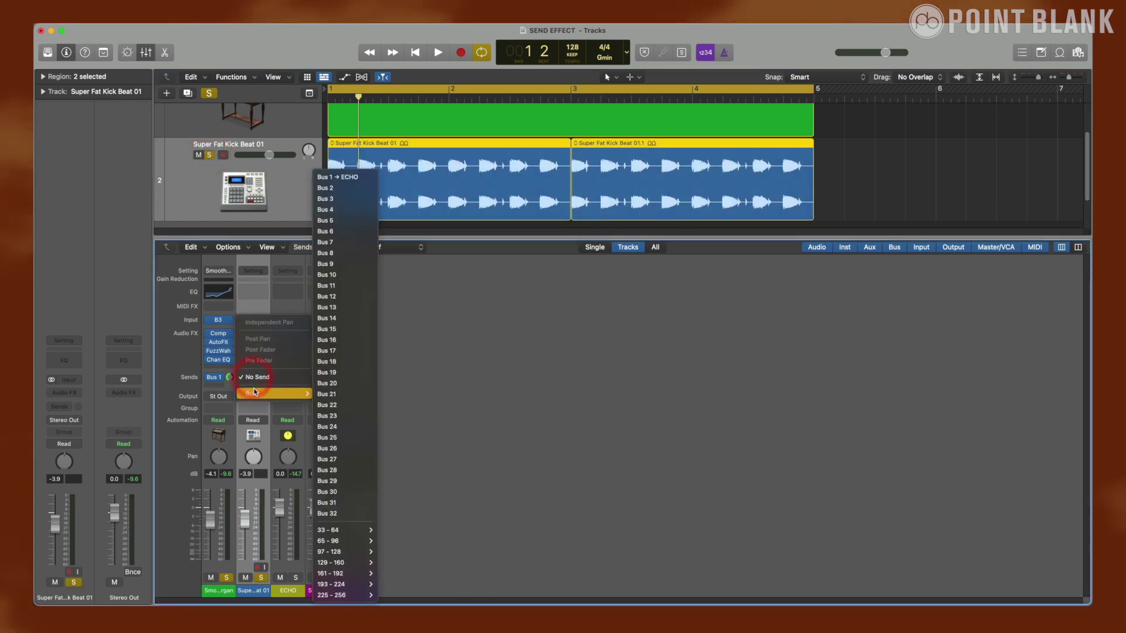
click(356, 178)
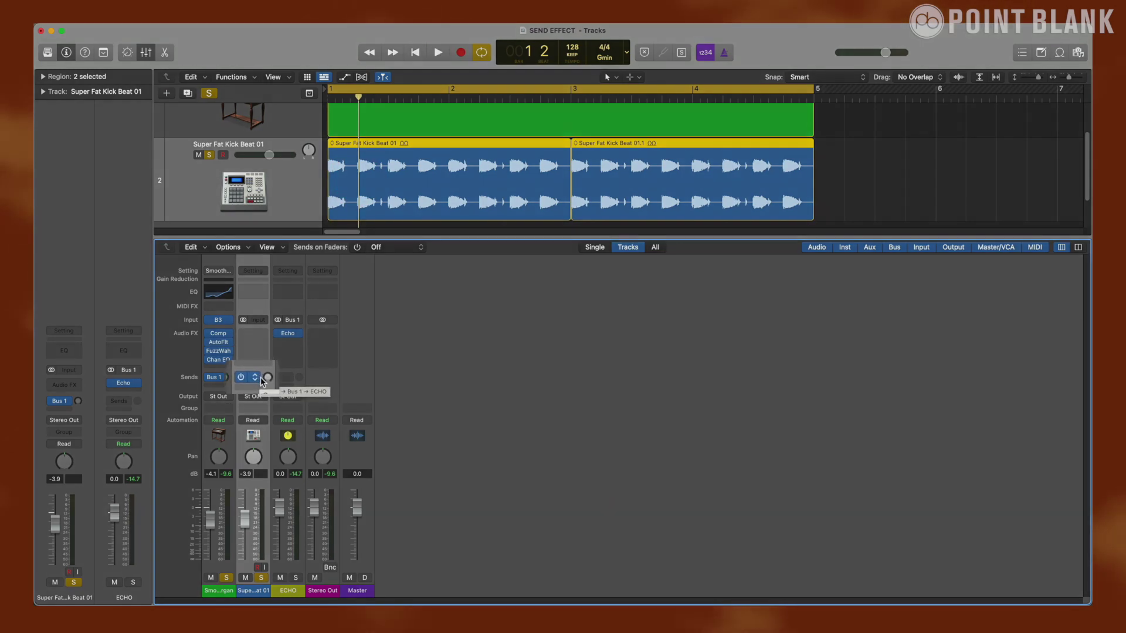
key(space)
drag(265, 379, 265, 350)
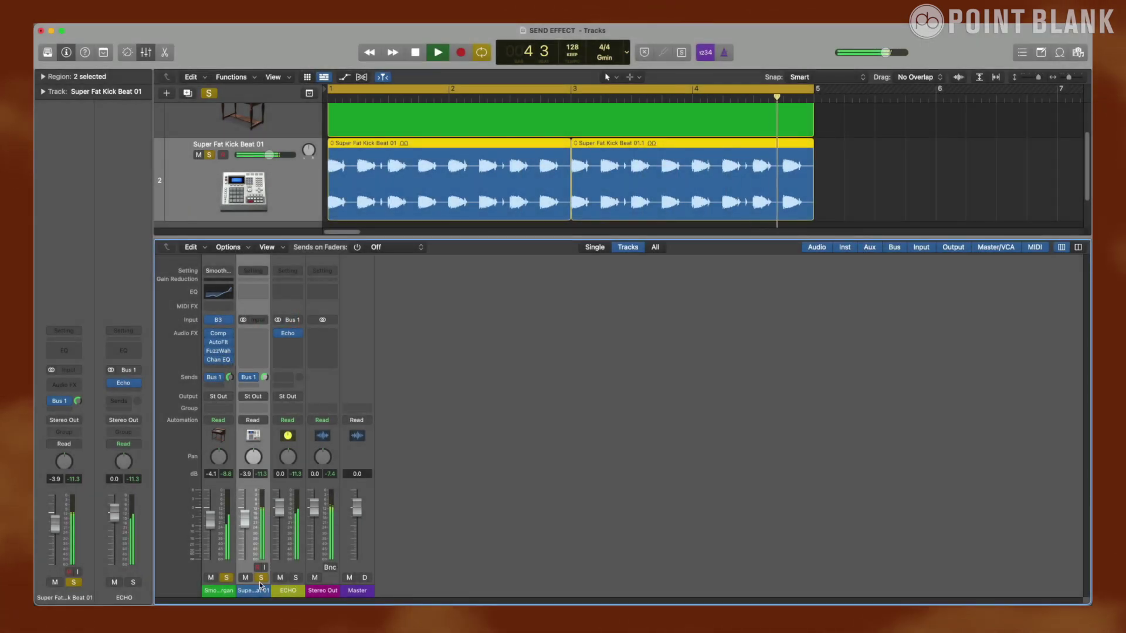
Unsolo both tracks and compare the playback with the ECHO channel soloed and muted, leaving it muted.
click(261, 578)
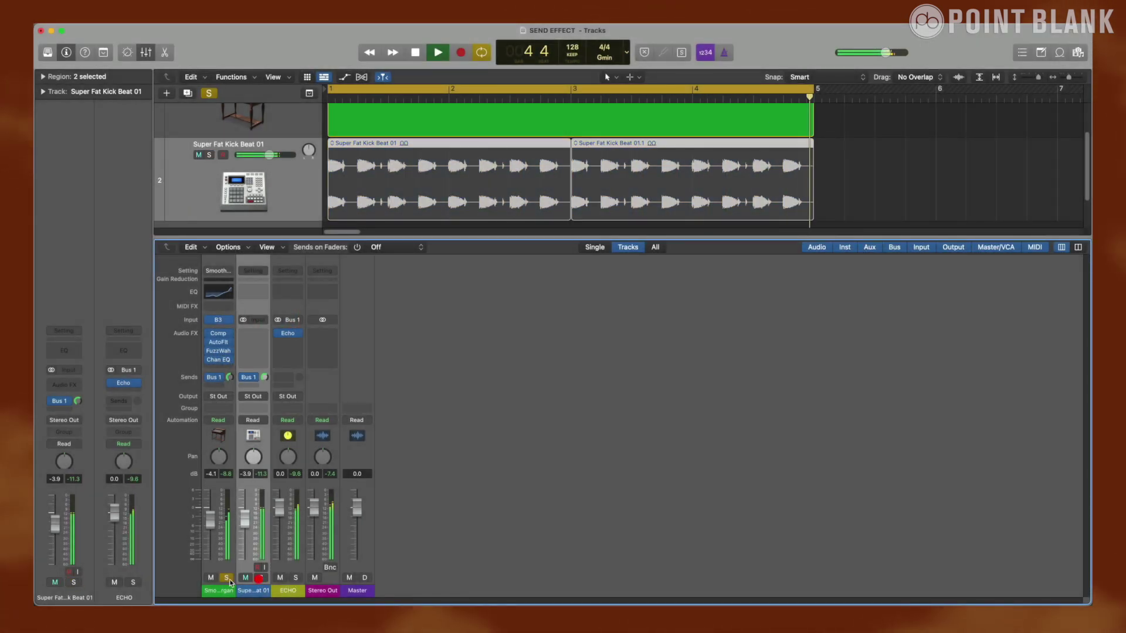
click(228, 579)
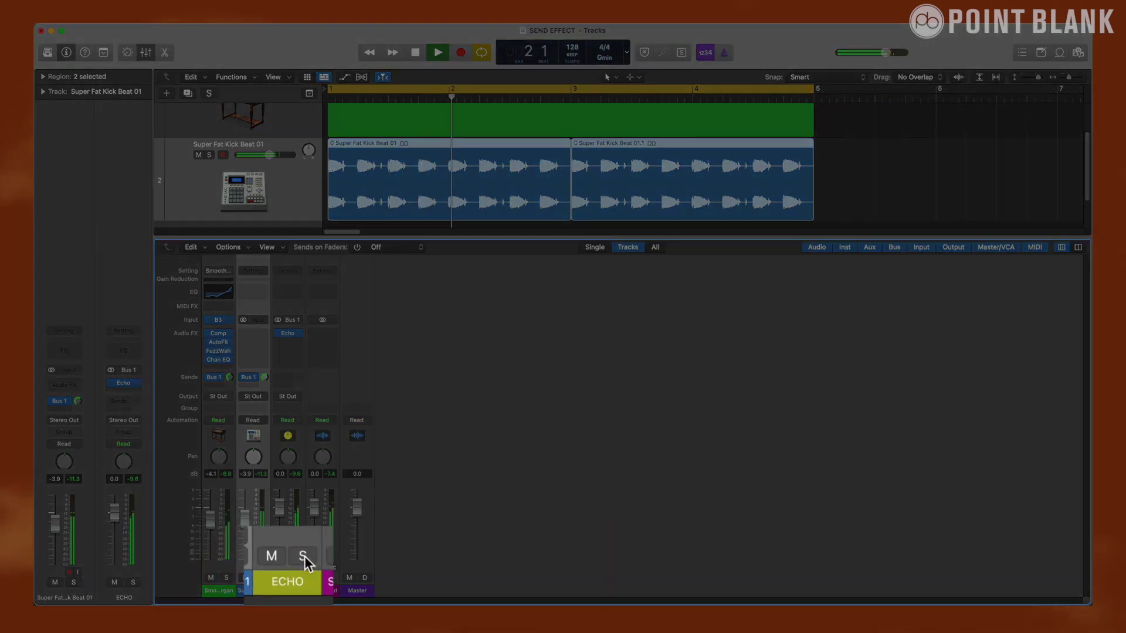
click(304, 556)
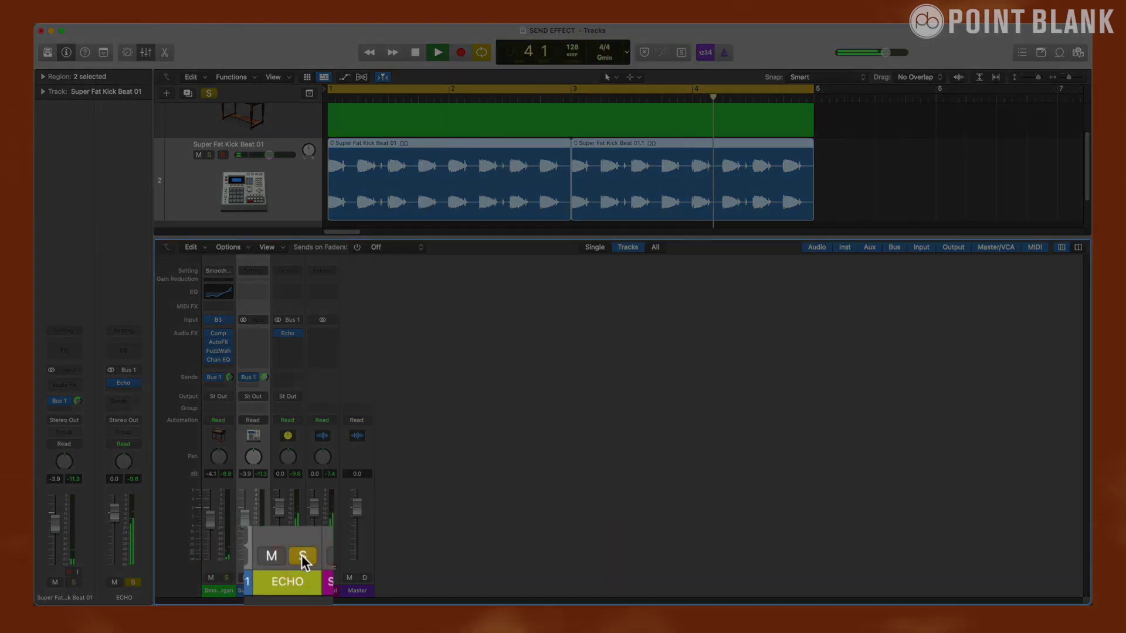
click(302, 555)
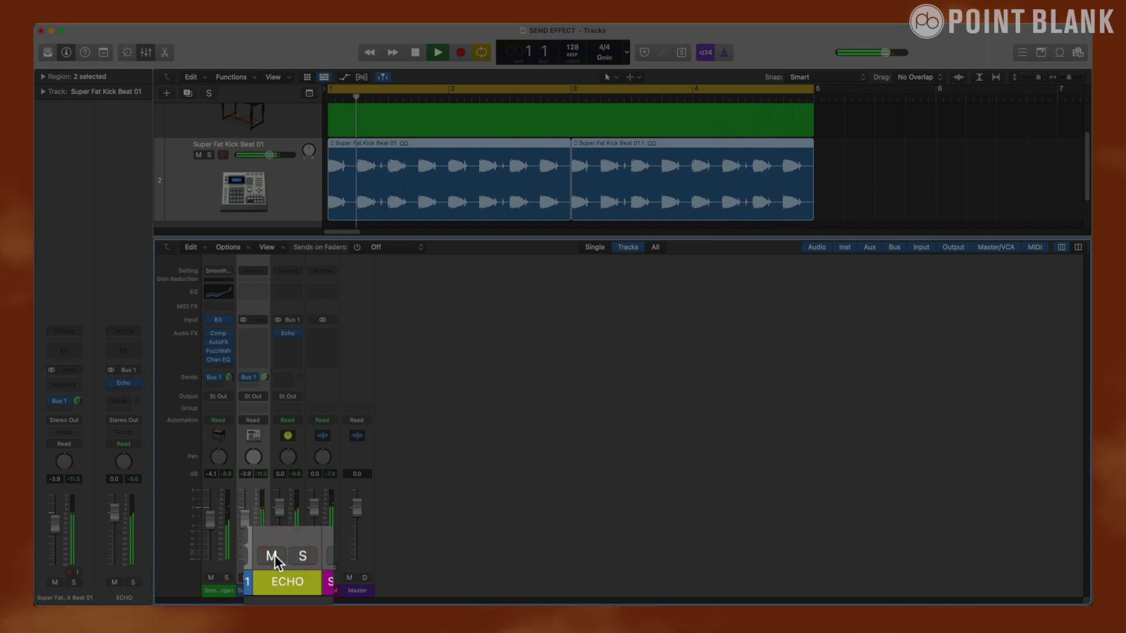
click(274, 557)
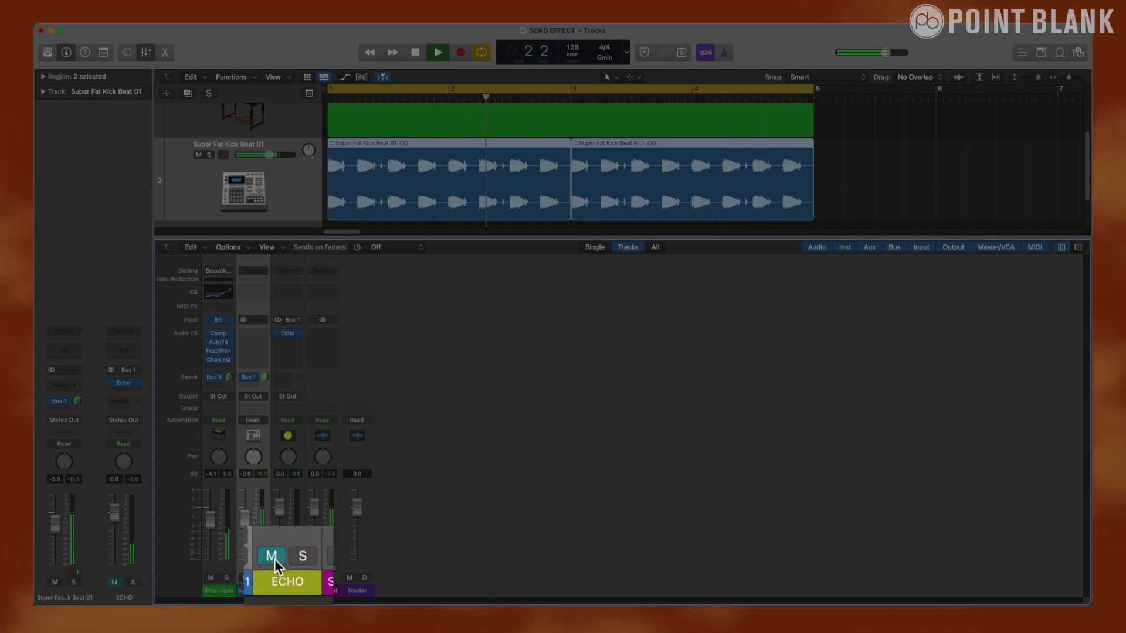
key(space)
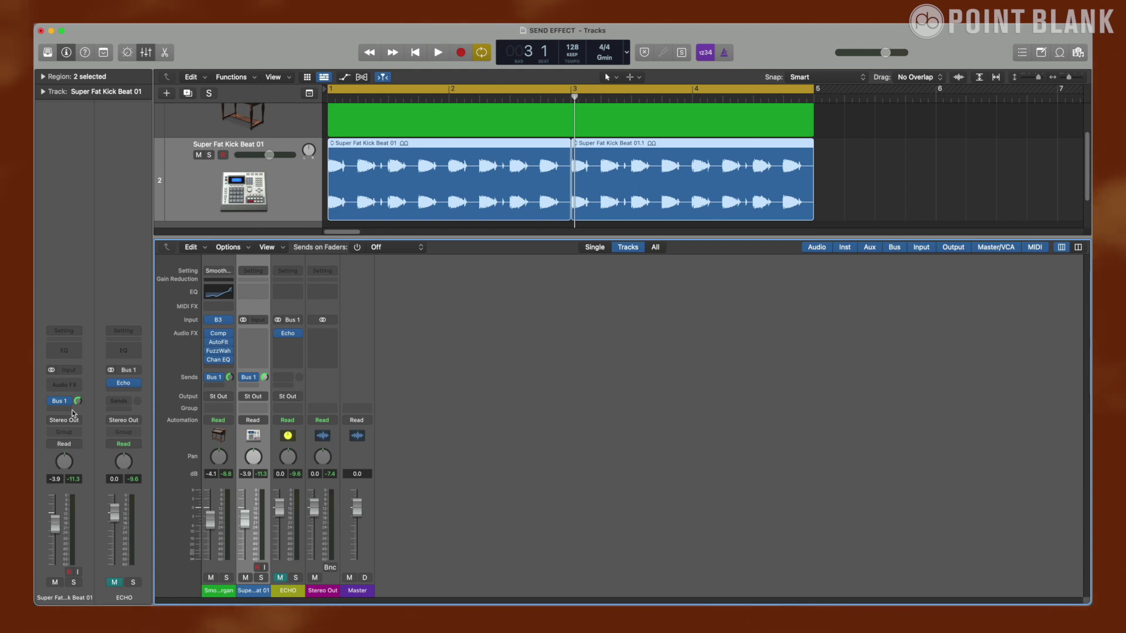
Hide the mixer, show track automation and set the Smooth Dance Organ's automation mode to Touch.
key(x)
click(300, 161)
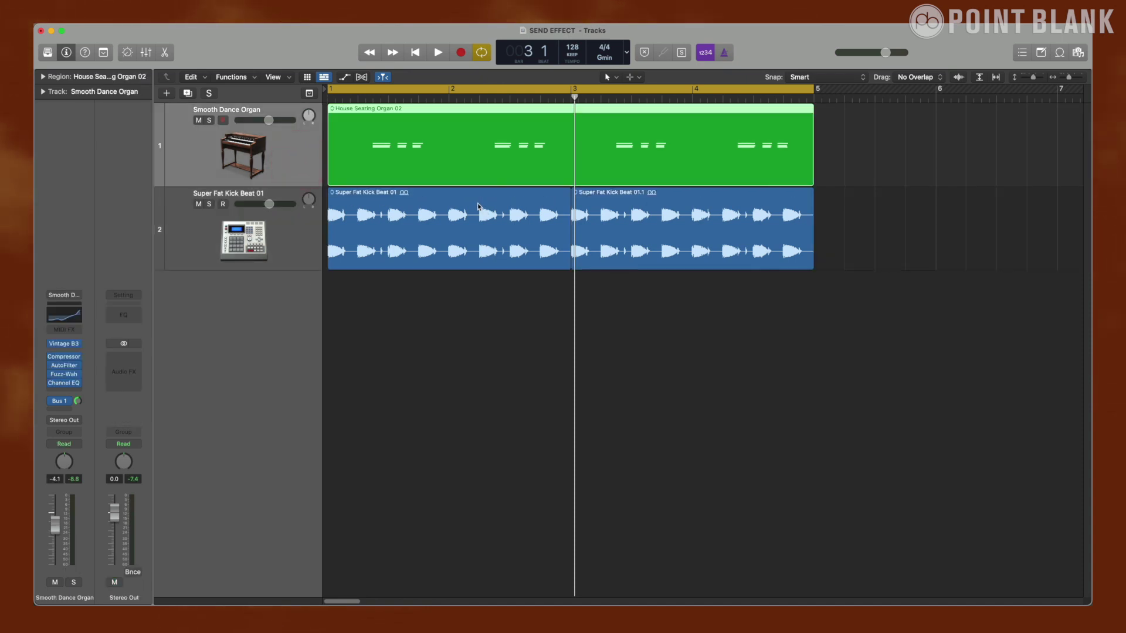
key(a)
click(213, 135)
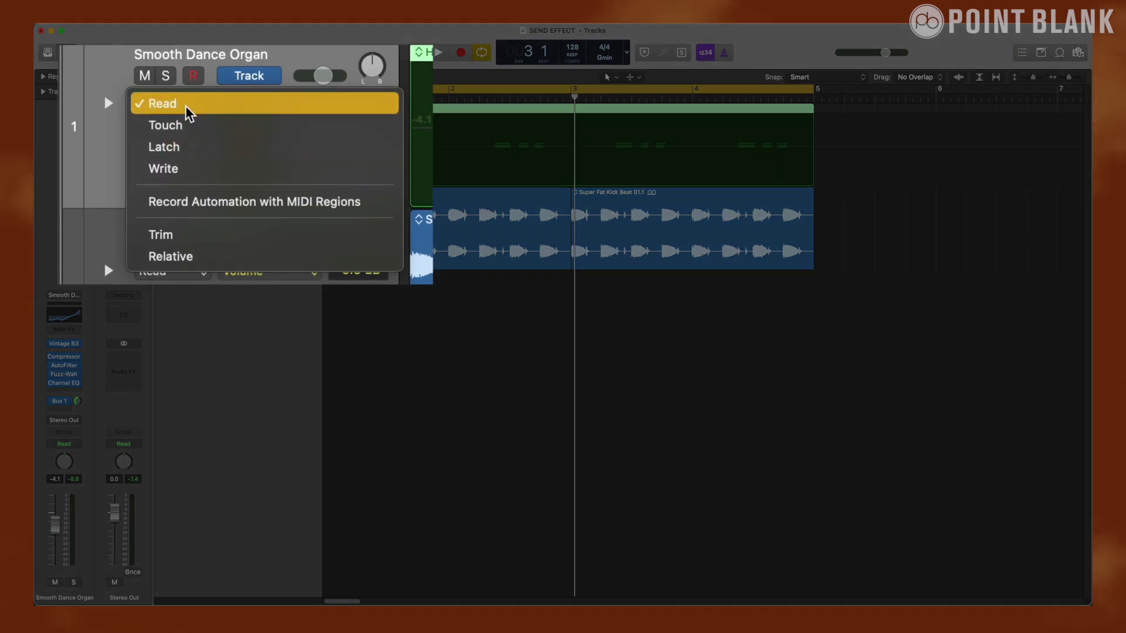
click(185, 123)
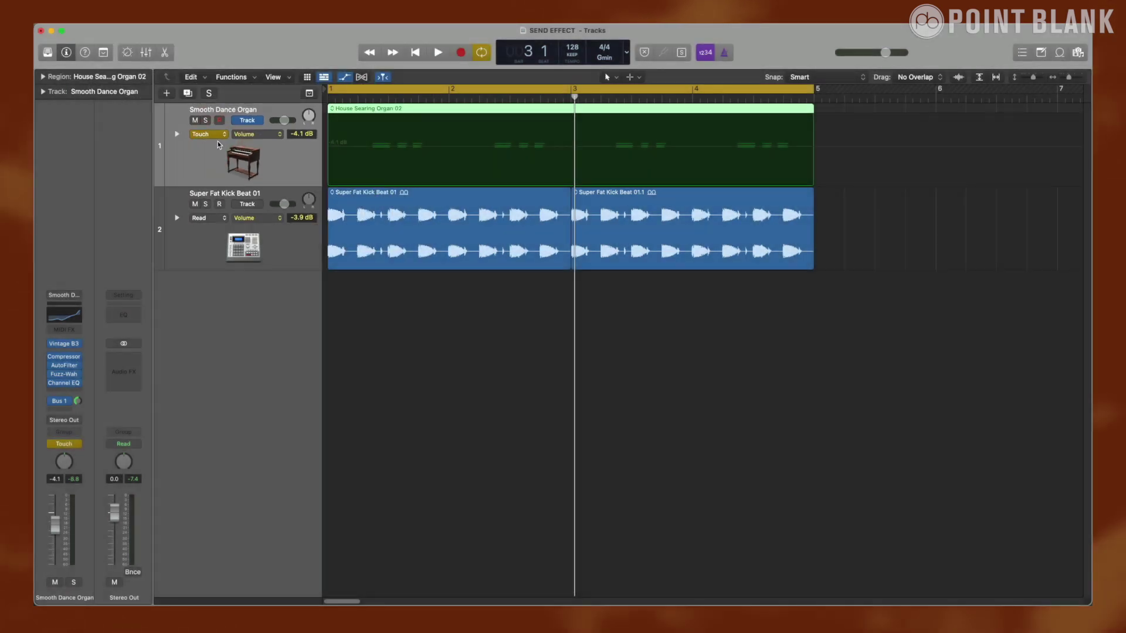
Solo the Smooth Dance Organ track and record automation of its Bus 1 send level over the first two bars.
click(206, 121)
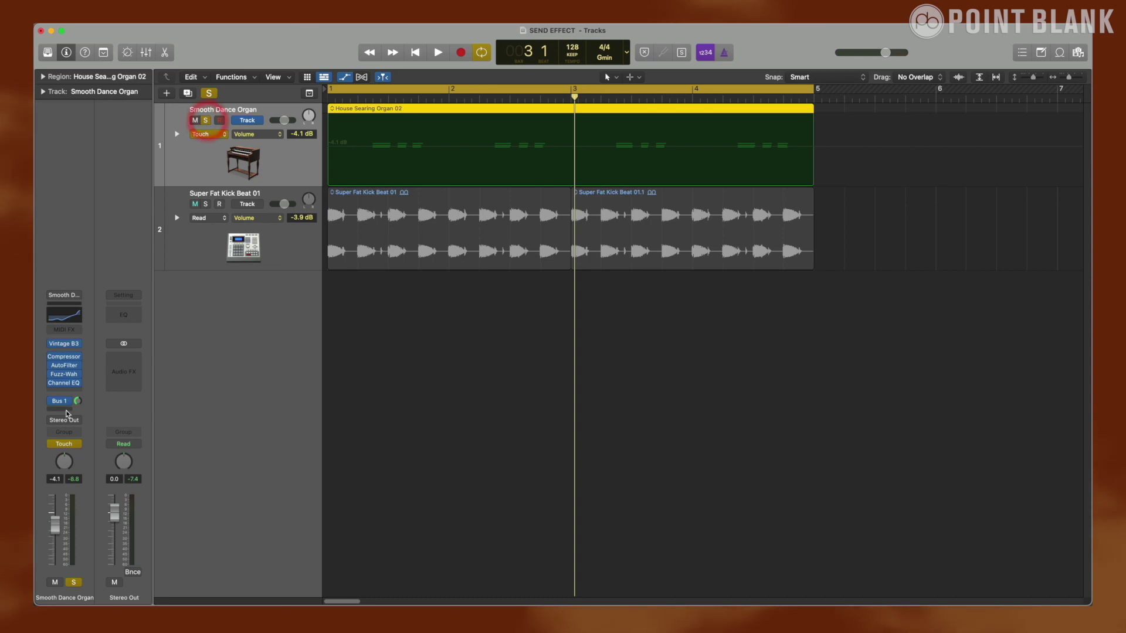
key(space)
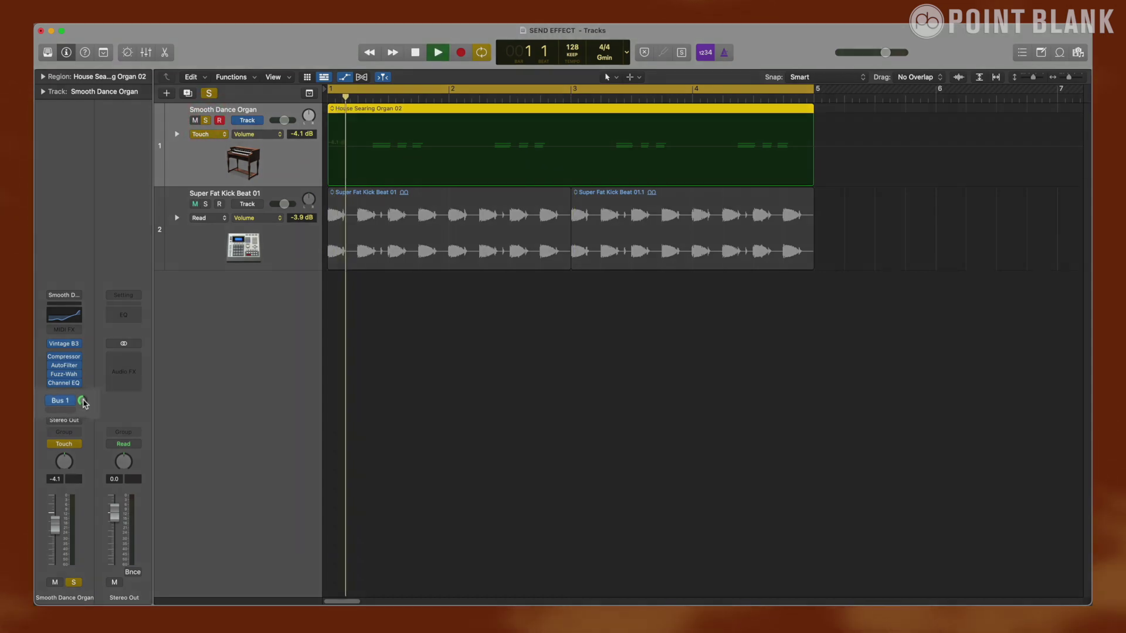
drag(78, 401, 133, 573)
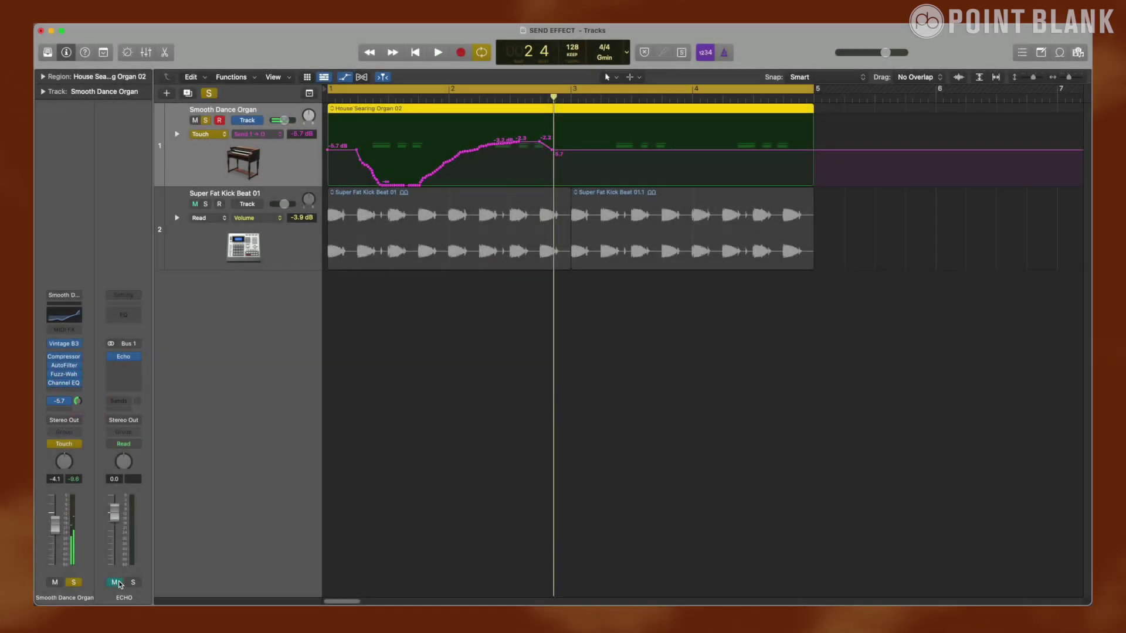
Unmute the ECHO channel and play back the organ's recorded send automation.
click(115, 582)
key(space)
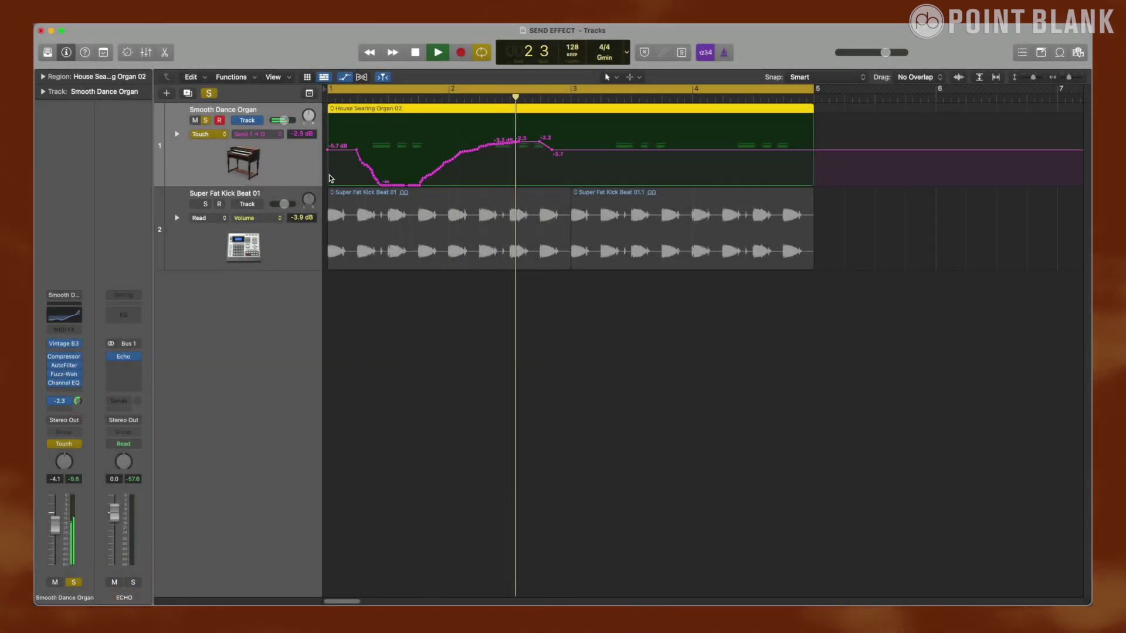
key(space)
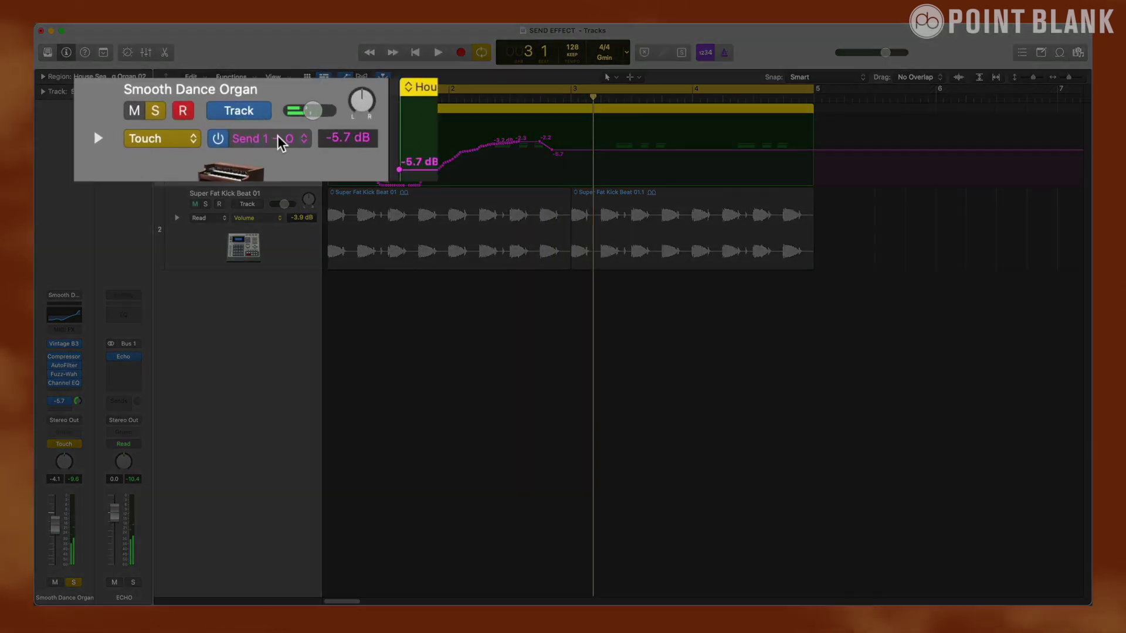
Keep the Smooth Dance Organ's displayed automation parameter on Send 1 → ECHO and set its automation mode to Read.
click(266, 140)
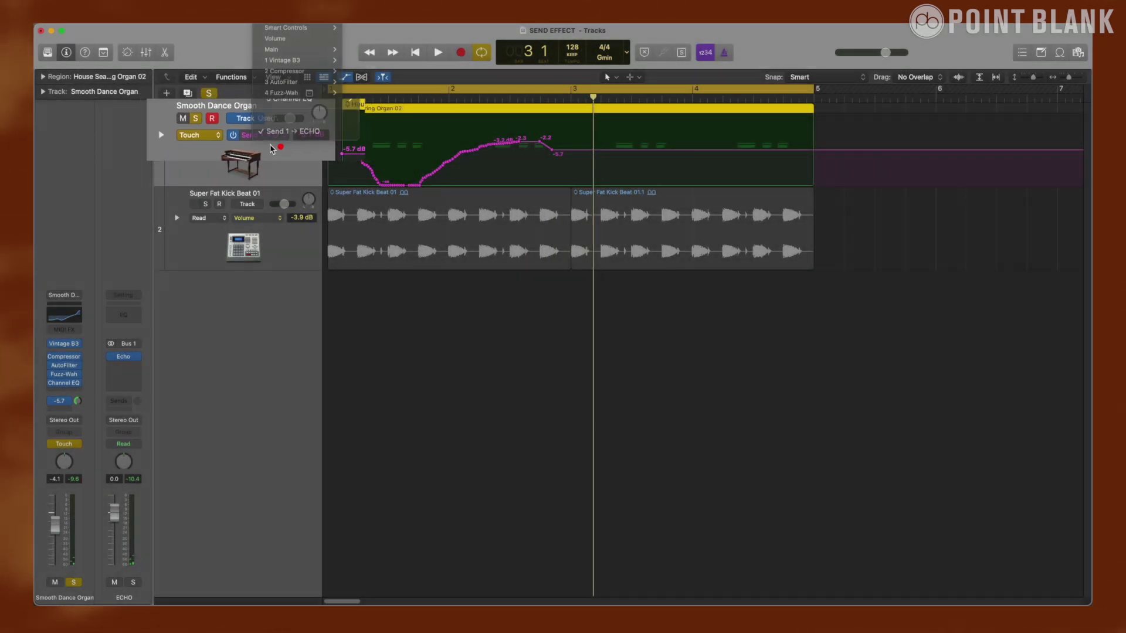
click(281, 138)
click(210, 133)
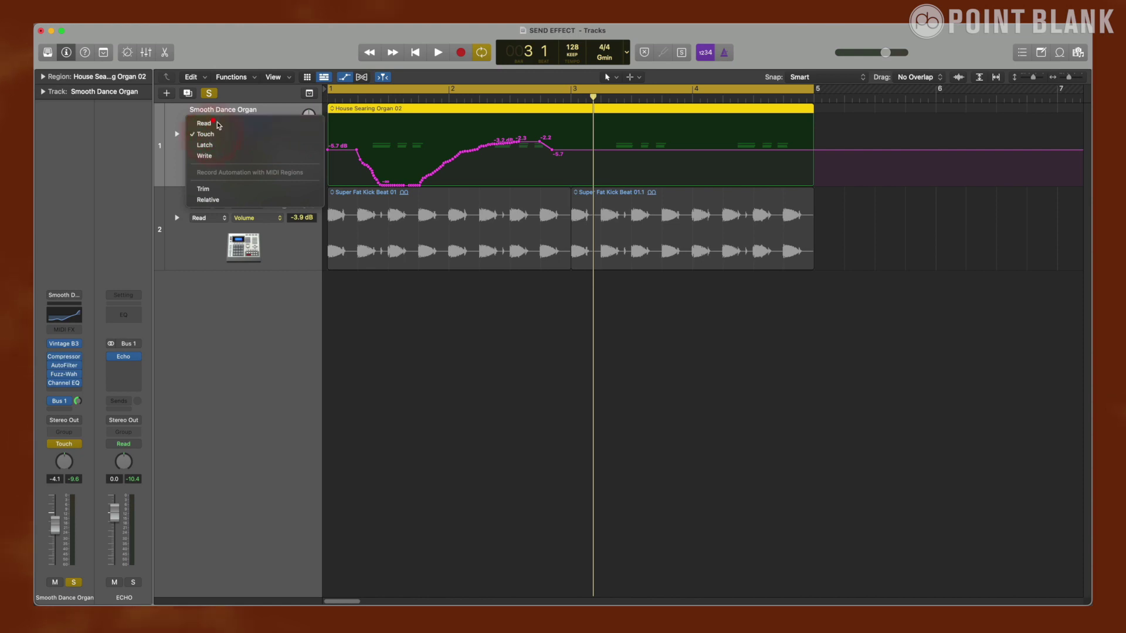
click(206, 123)
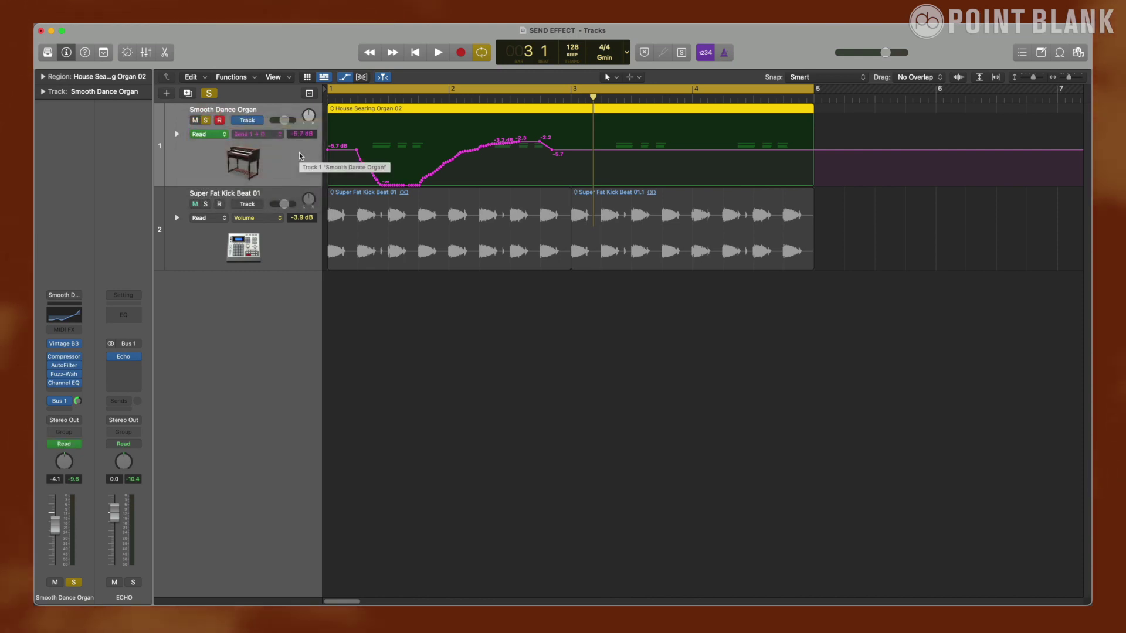
Show the mixer and create a track for the ECHO aux channel so that it appears in the arrangement.
key(x)
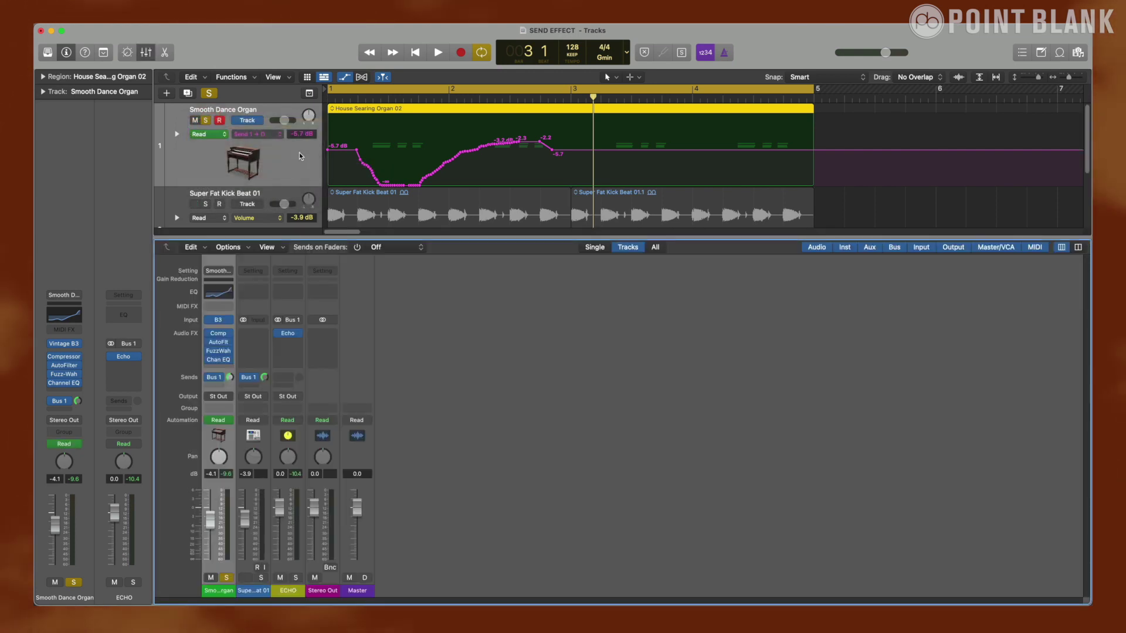
click(299, 380)
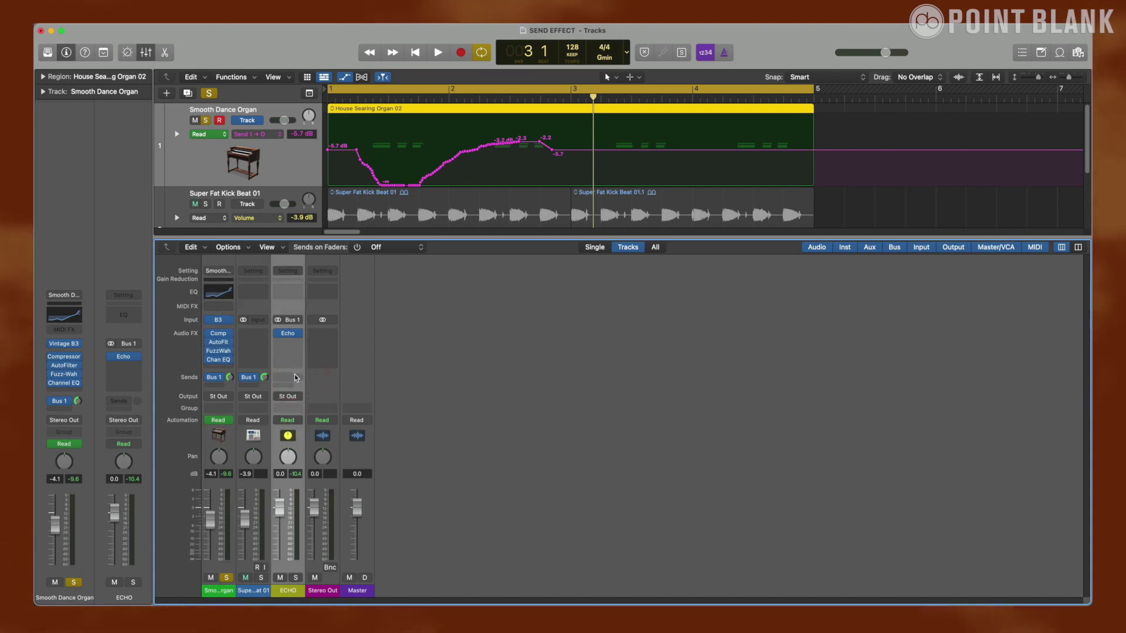
key(x)
key(x)
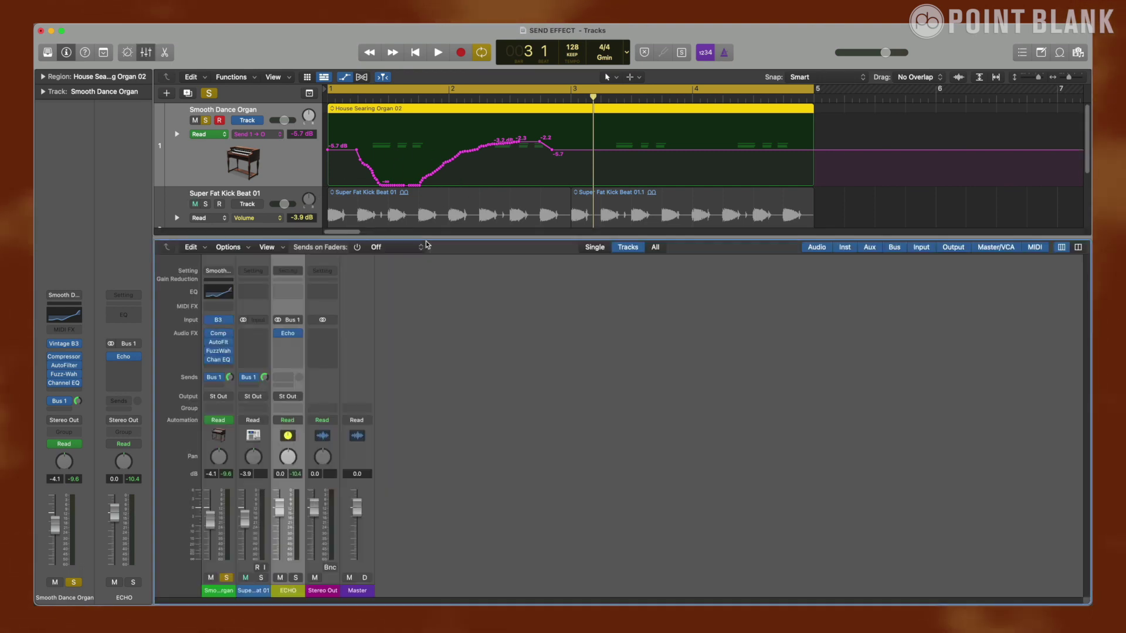
right_click(305, 438)
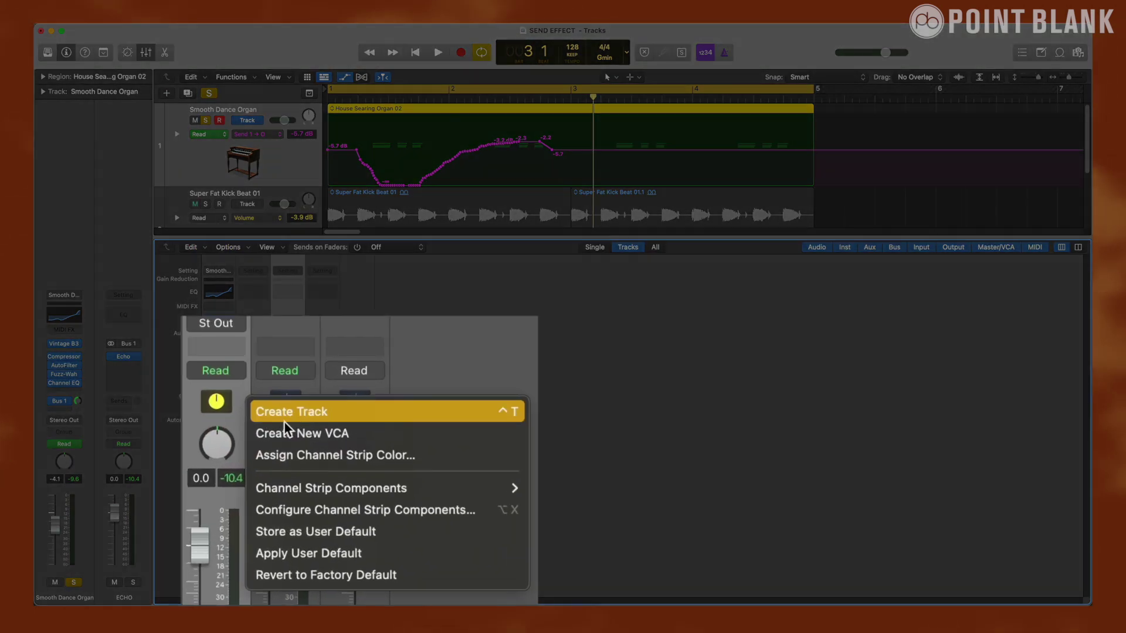
click(361, 413)
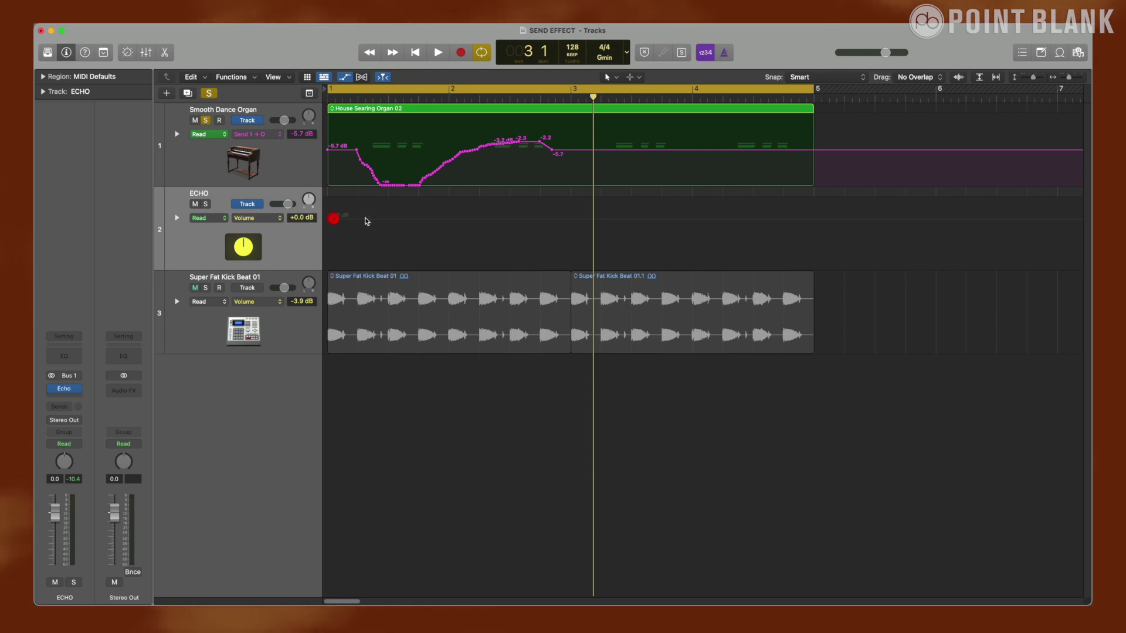
Draw volume automation on the ECHO track rising from −∞ dB at bar 1 to 0.0 dB just before bar 5.
click(333, 218)
click(803, 220)
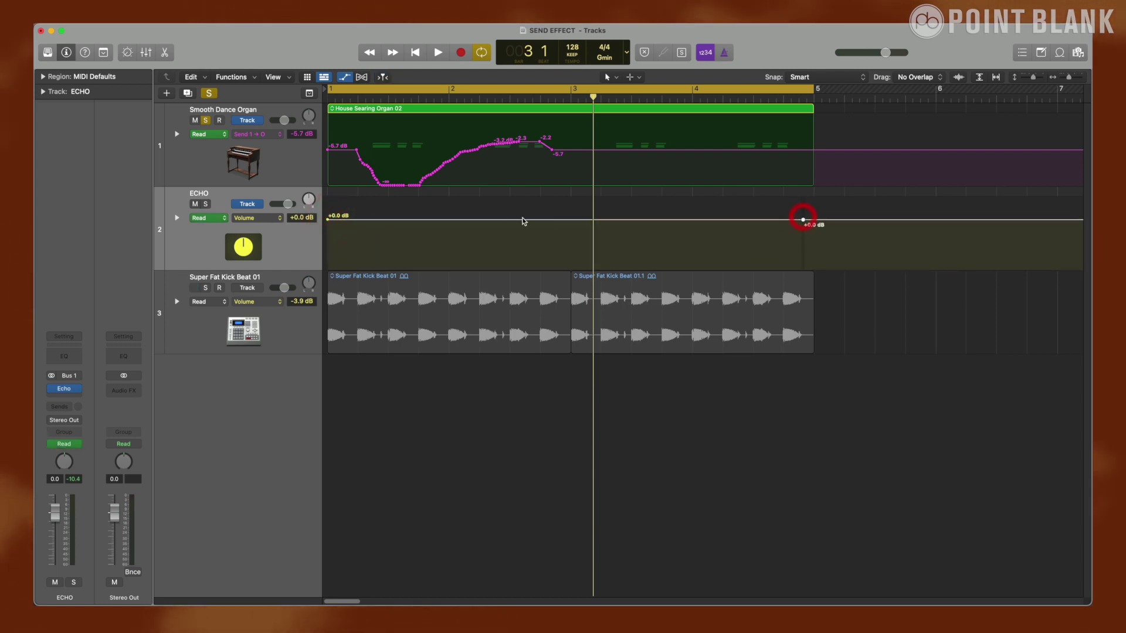
drag(328, 220, 323, 280)
Replace the organ's send automation curve with a constant −12.2 dB level and play the project from the start.
mouse_move(551, 154)
mouse_down()
mouse_move(314, 148)
mouse_move(356, 160)
mouse_up()
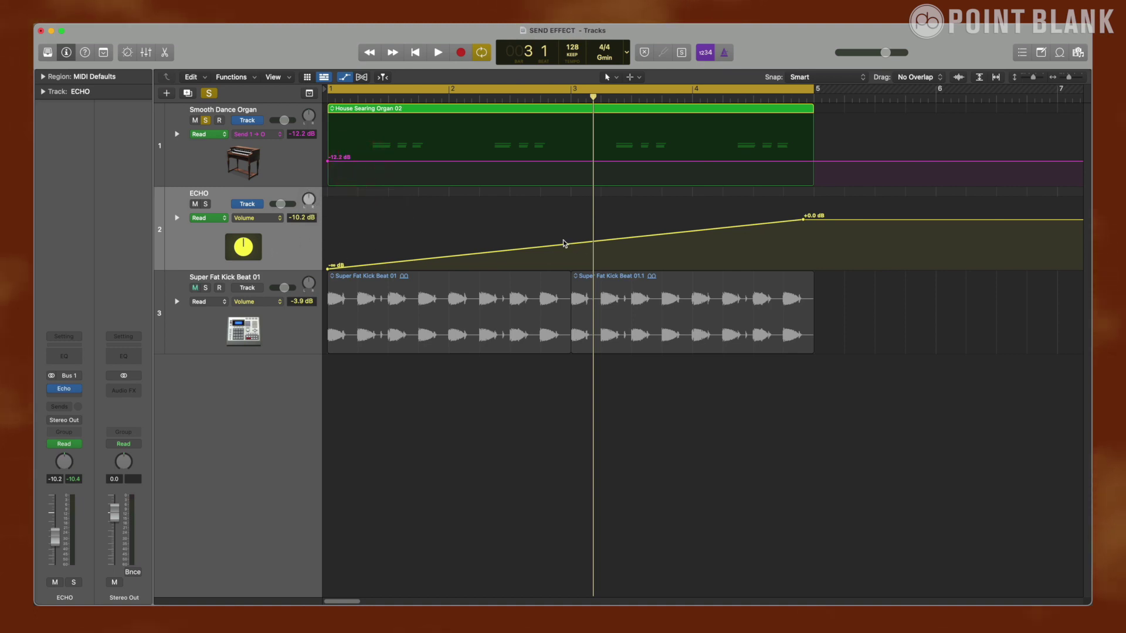
key(Return)
key(space)
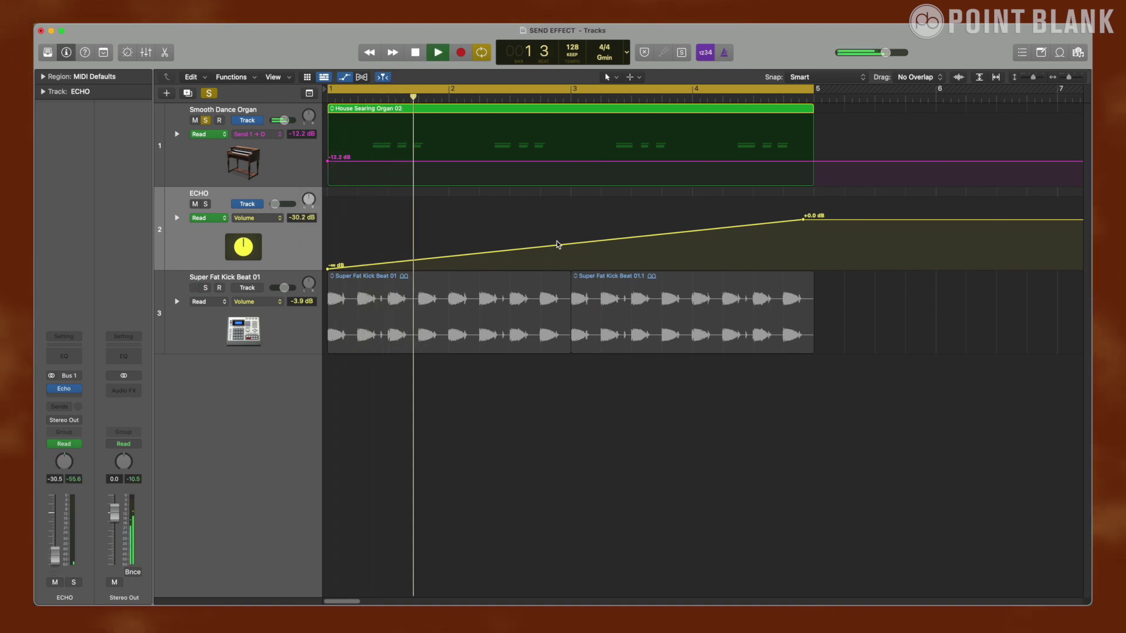